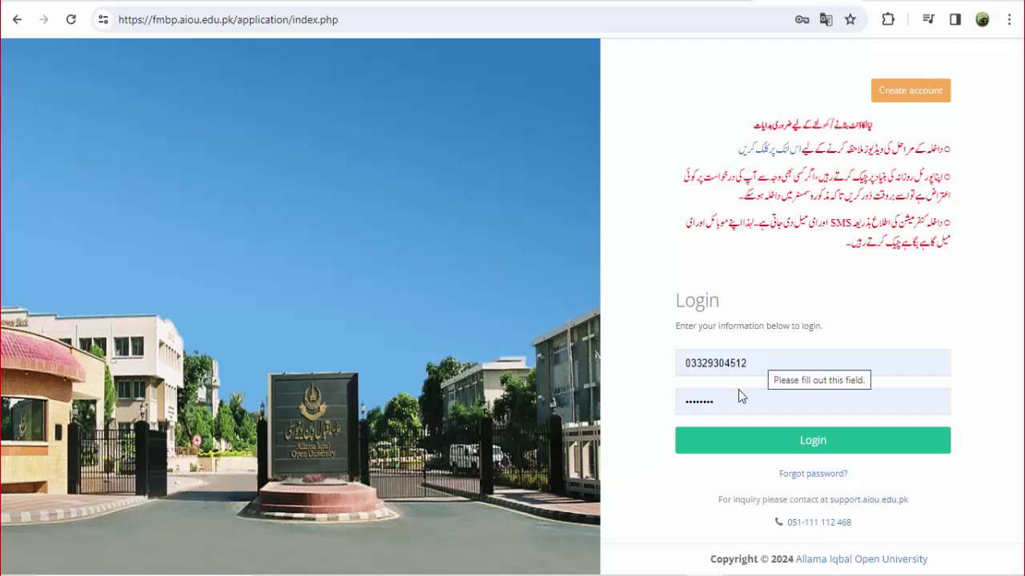
Log in to the admission portal and list the Open Distance Learning programs for a new application
click(806, 448)
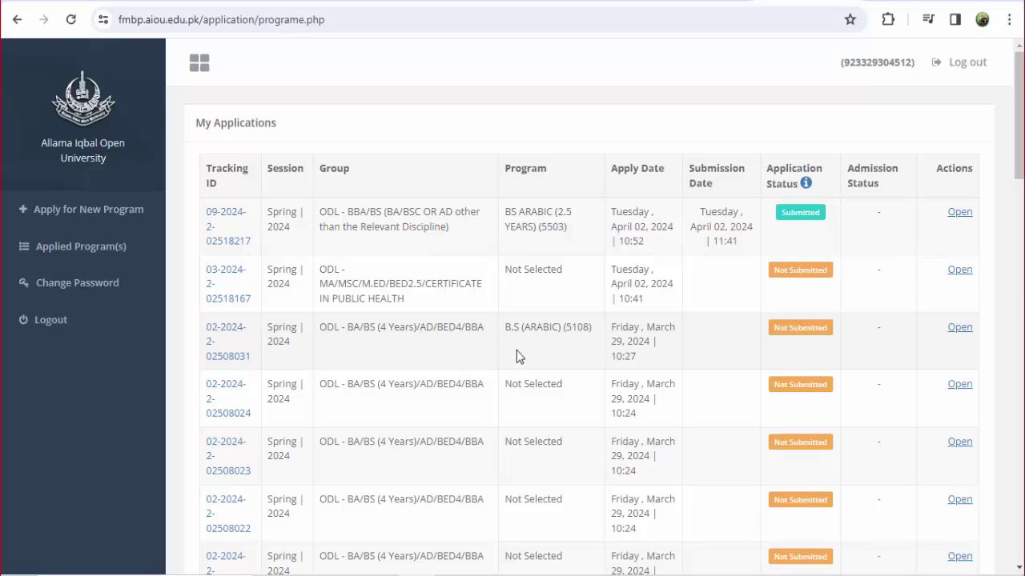
click(69, 219)
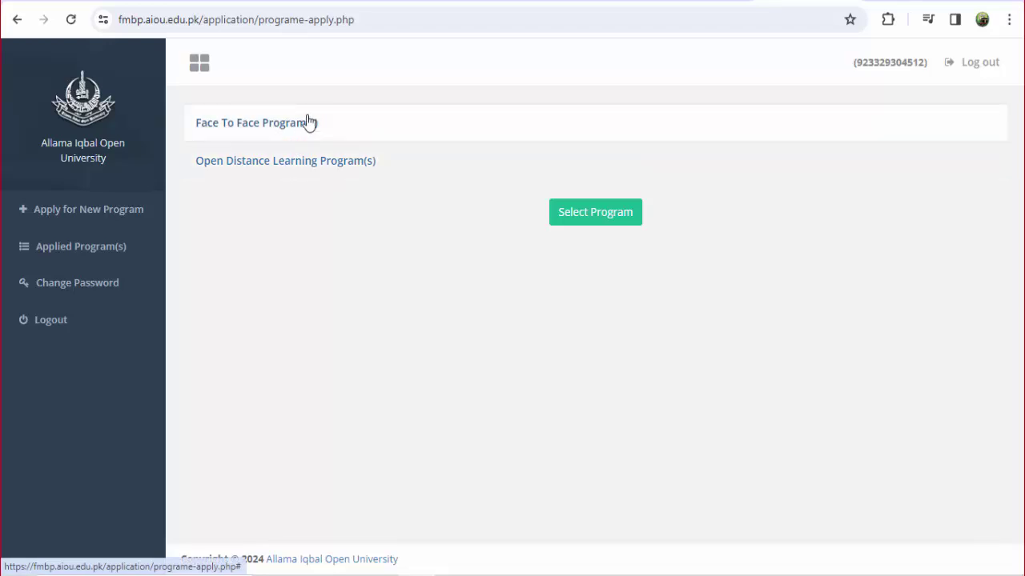
click(343, 161)
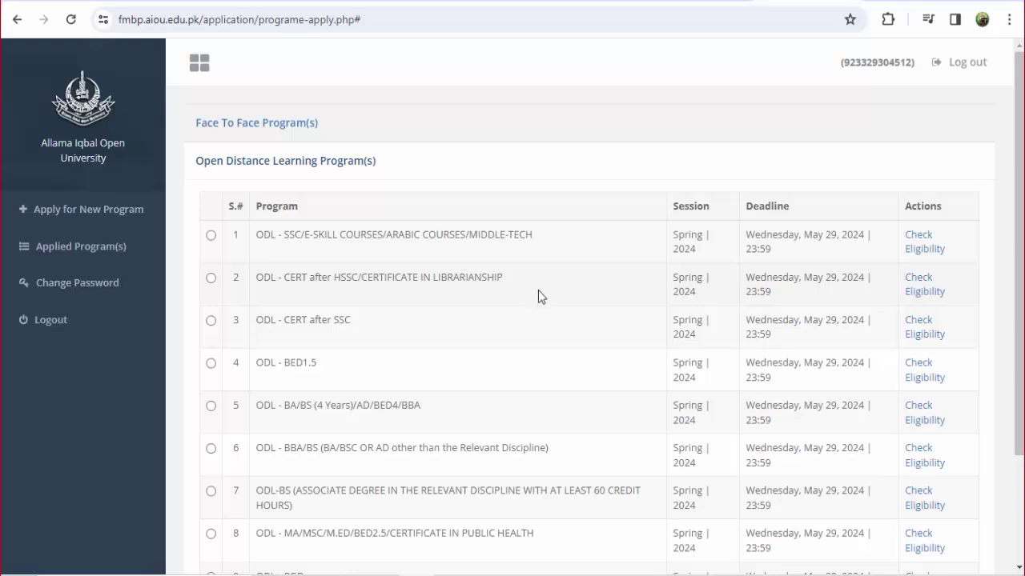
Apply for the ODL - BBA/BS (BA/BSC OR AD other than the Relevant Discipline) program without copying information from the previous application
scroll(538, 288, down, 1)
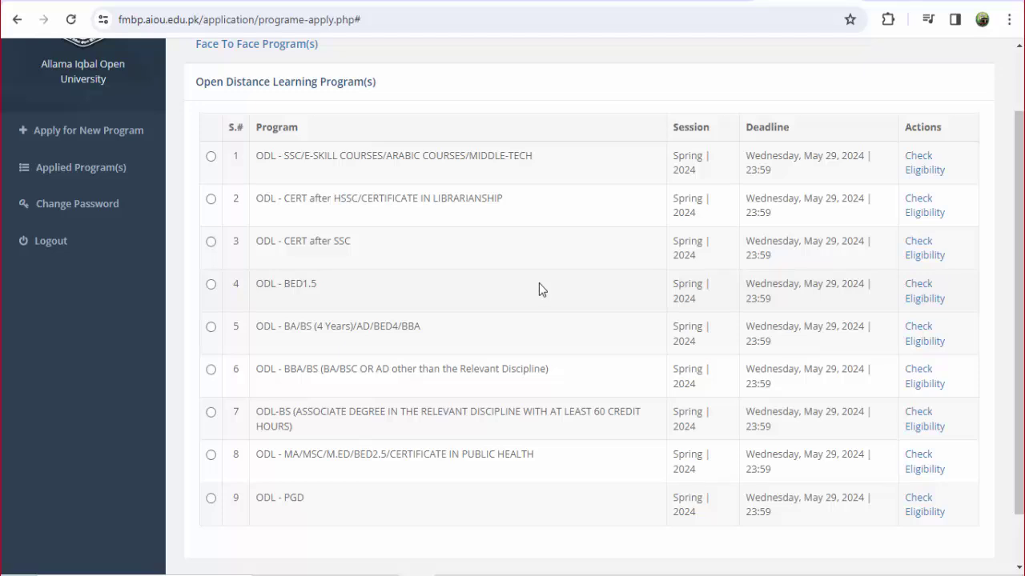
scroll(540, 288, down, 1)
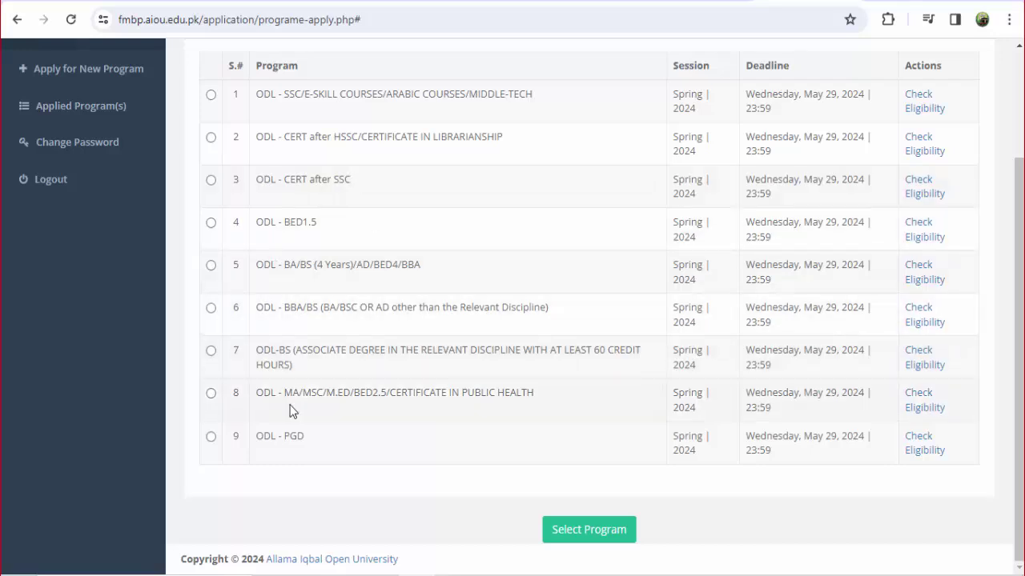
scroll(357, 391, up, 2)
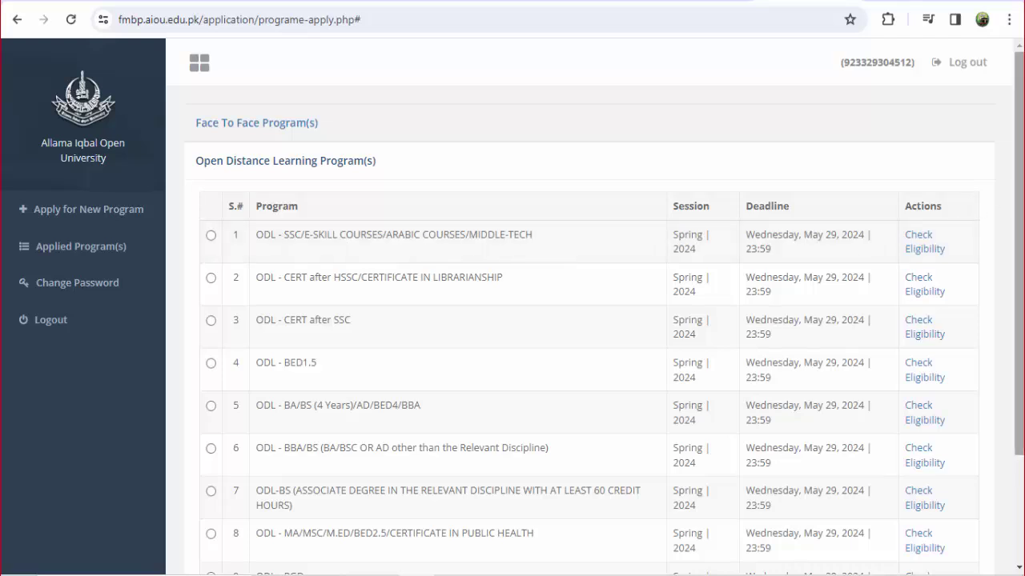
scroll(1018, 240, down, 2)
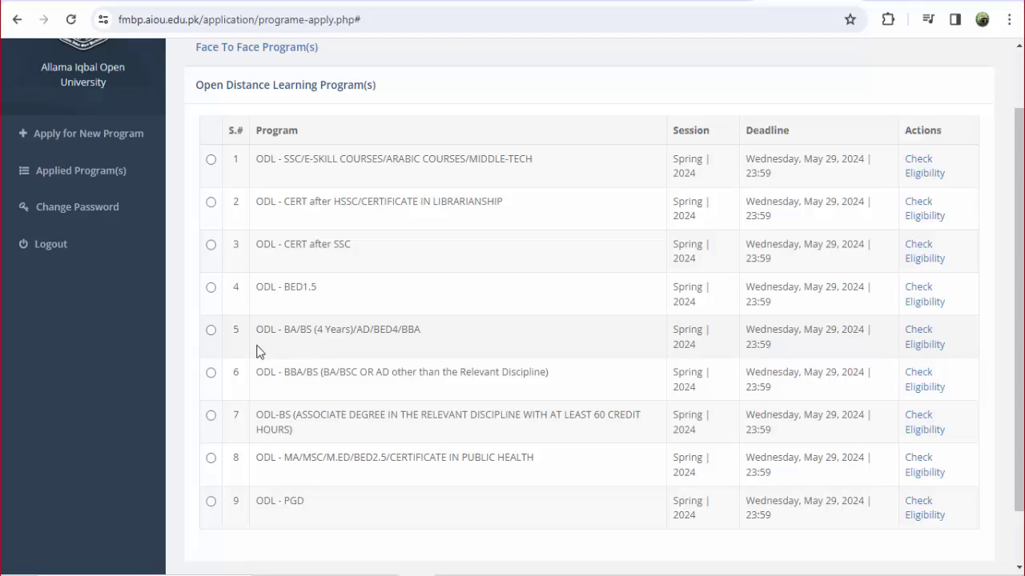
click(211, 333)
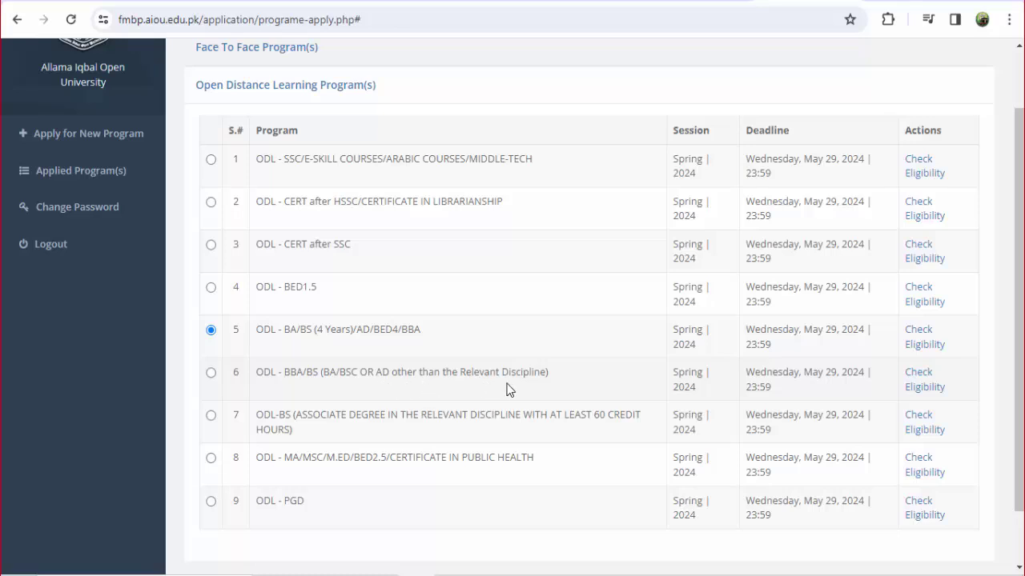
click(211, 373)
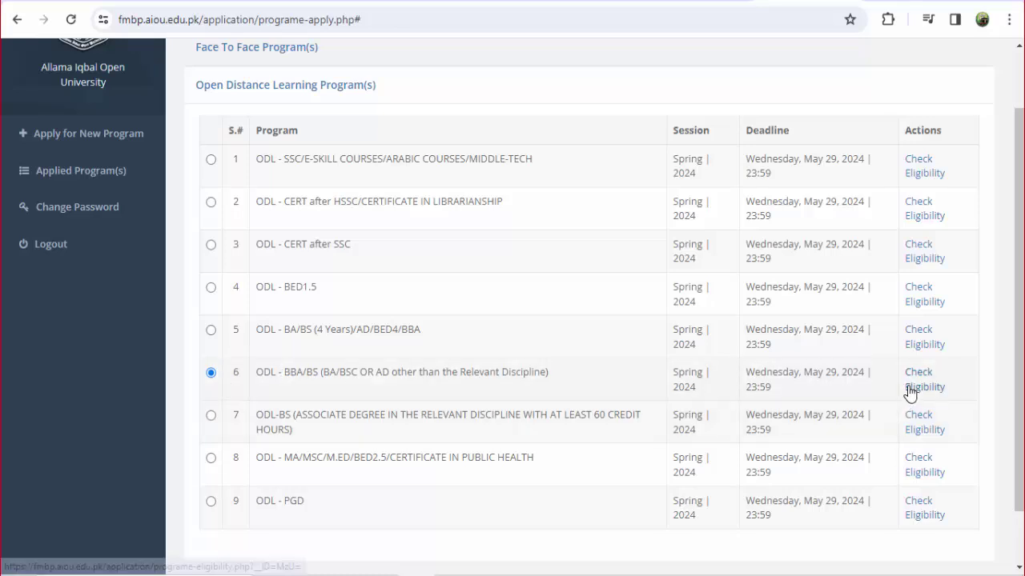
scroll(425, 448, down, 2)
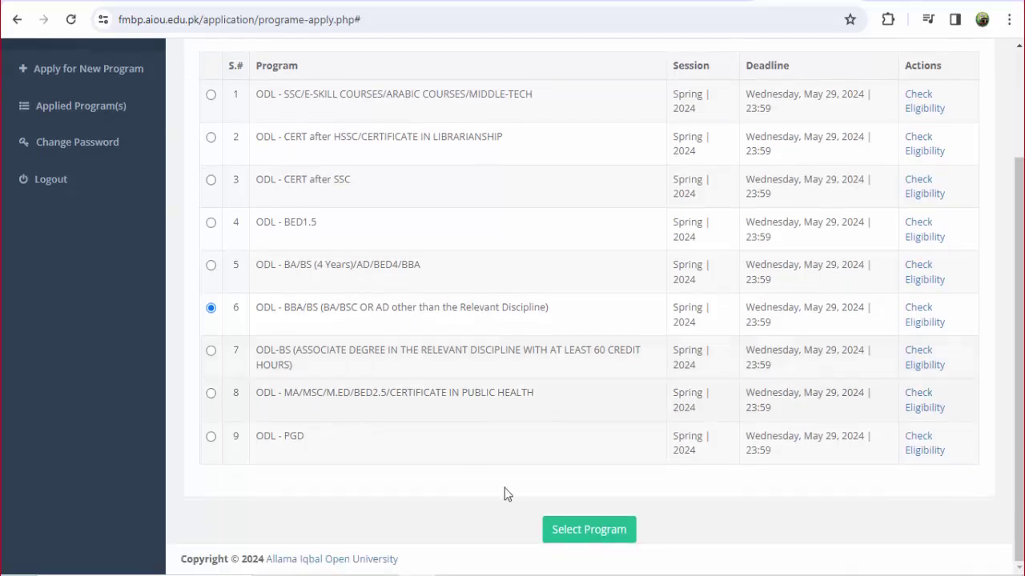
click(583, 530)
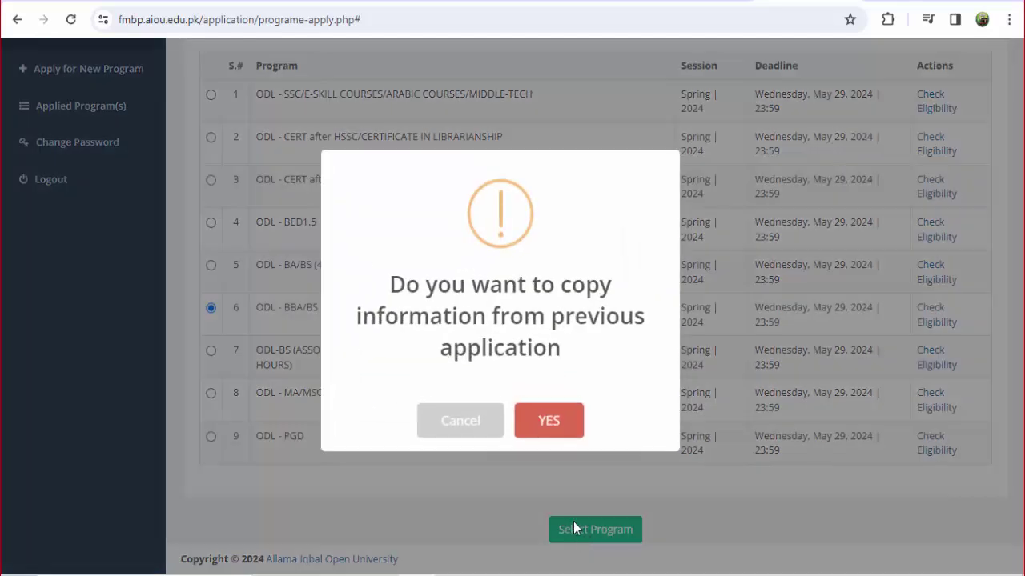
click(462, 423)
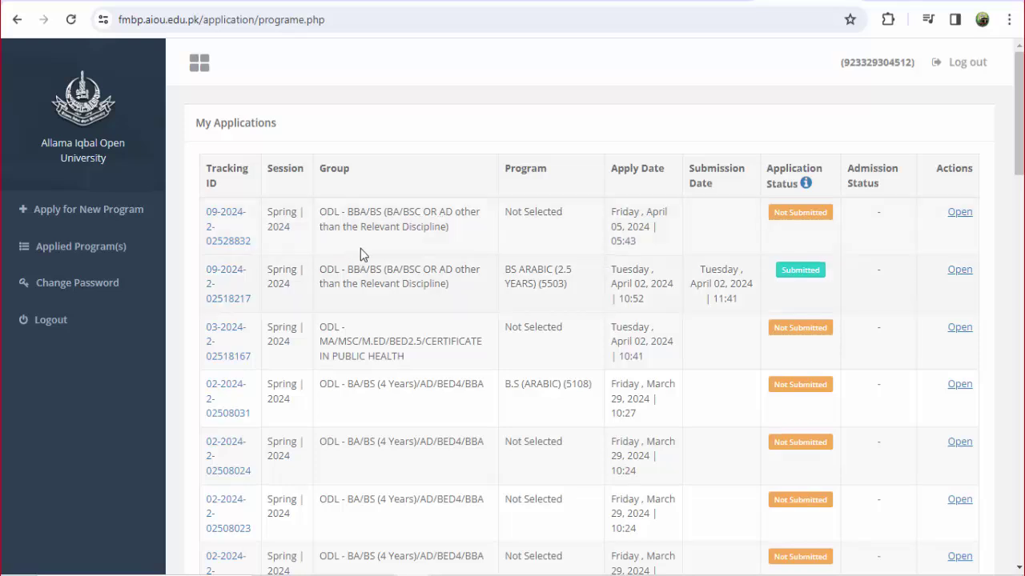
Open the newly created, unsubmitted BBA/BS application and look through its degree and marks information form
click(959, 216)
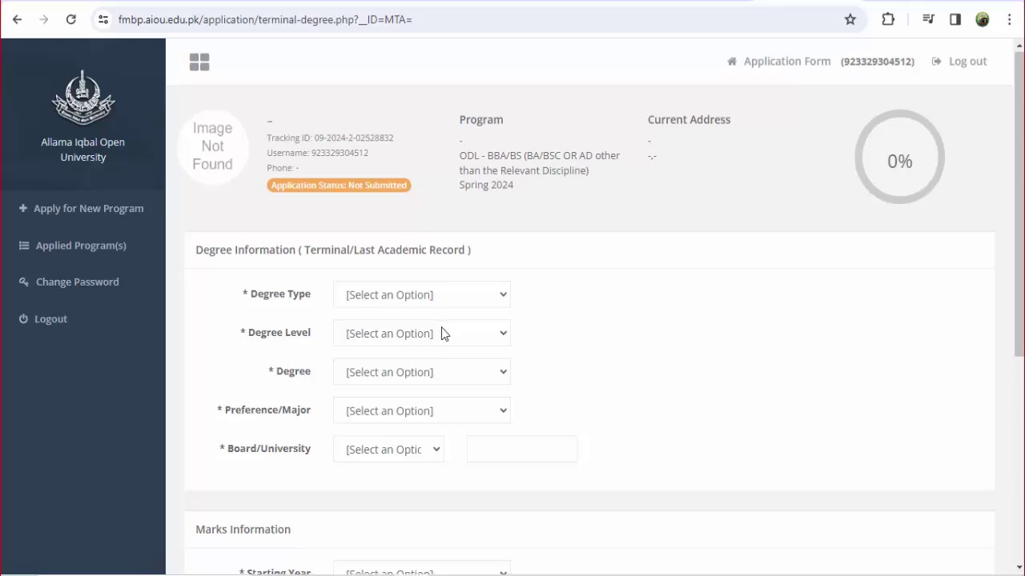
scroll(441, 327, down, 1)
scroll(443, 326, down, 3)
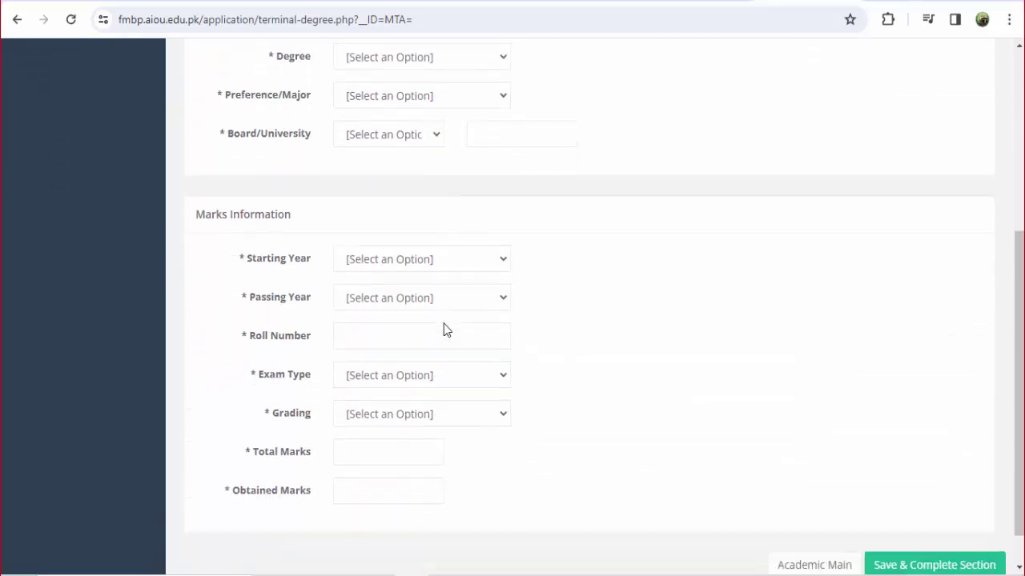
scroll(444, 325, up, 3)
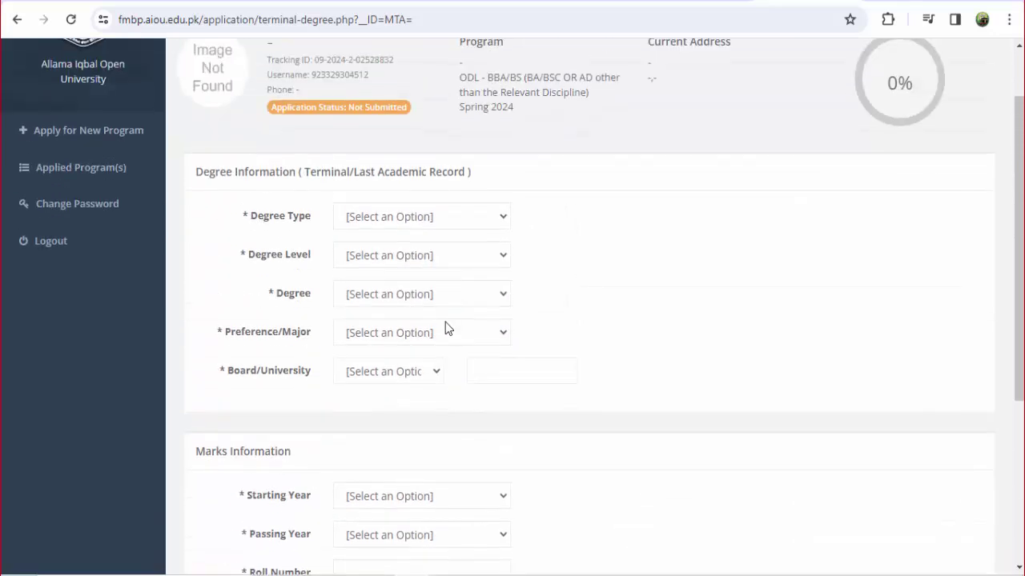
Set the last academic record's degree type to Degree, its level to 14 Years and the degree to Bachelors (14-YRS)
click(473, 219)
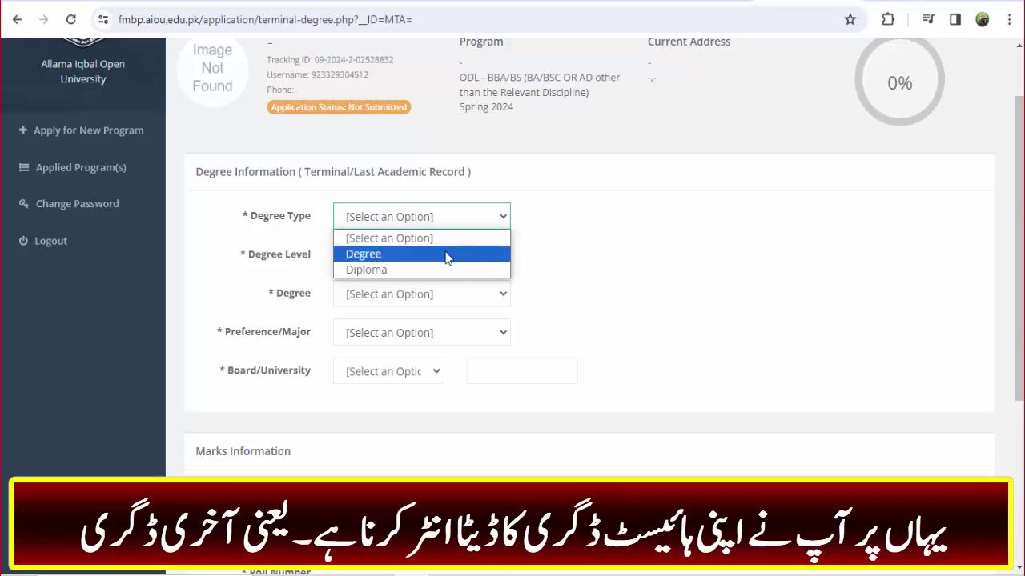
click(446, 254)
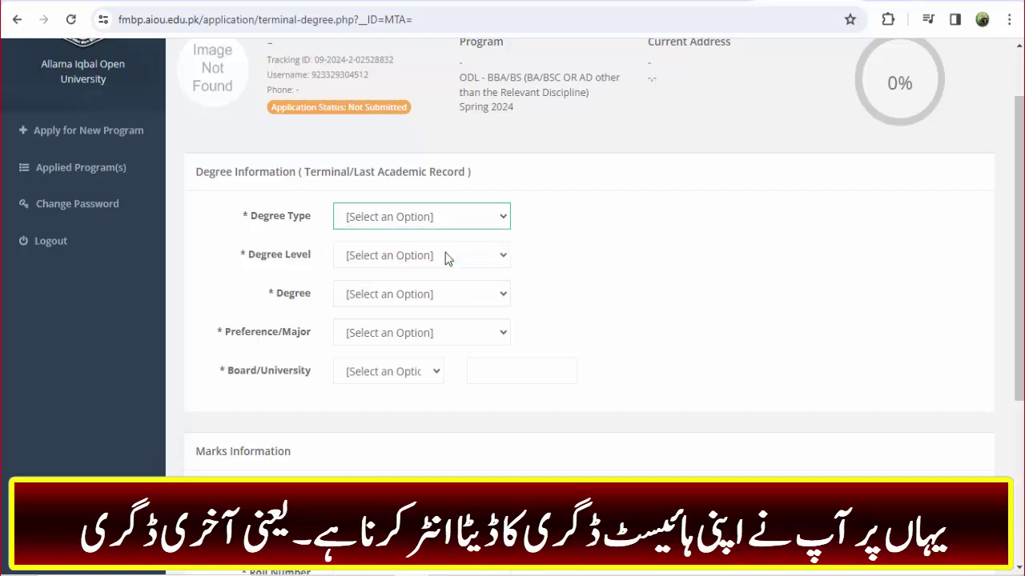
click(447, 255)
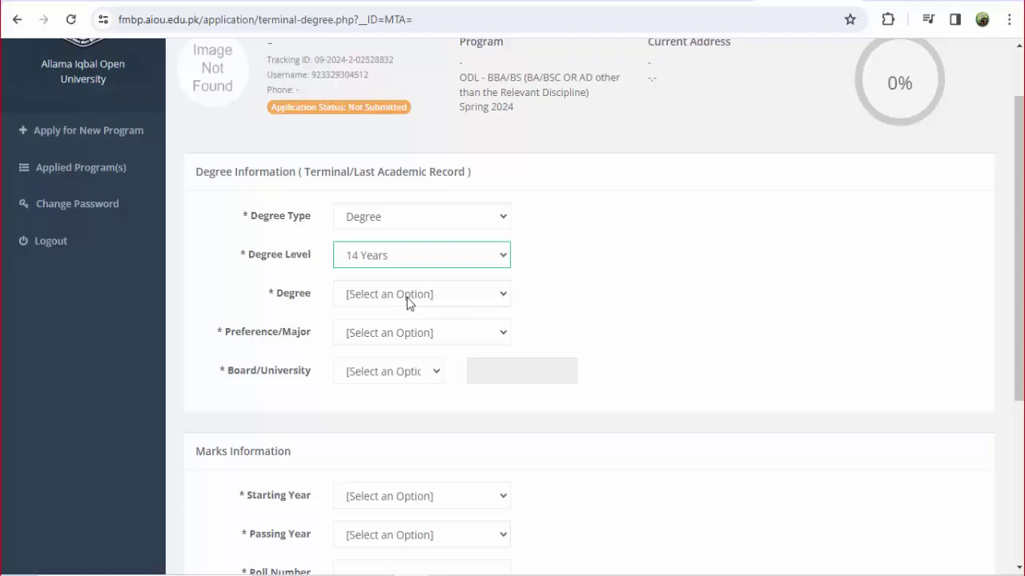
click(406, 297)
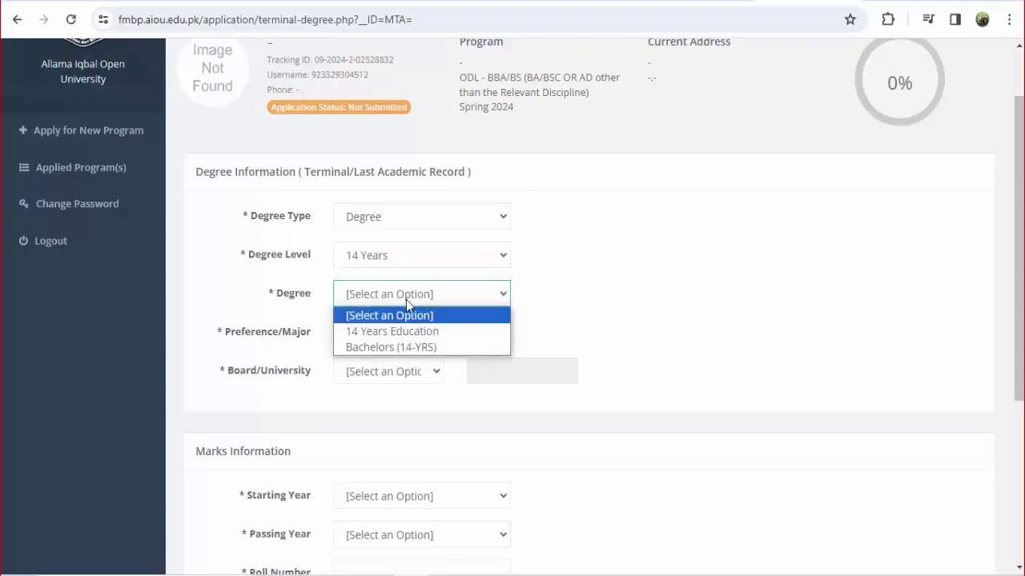
click(400, 348)
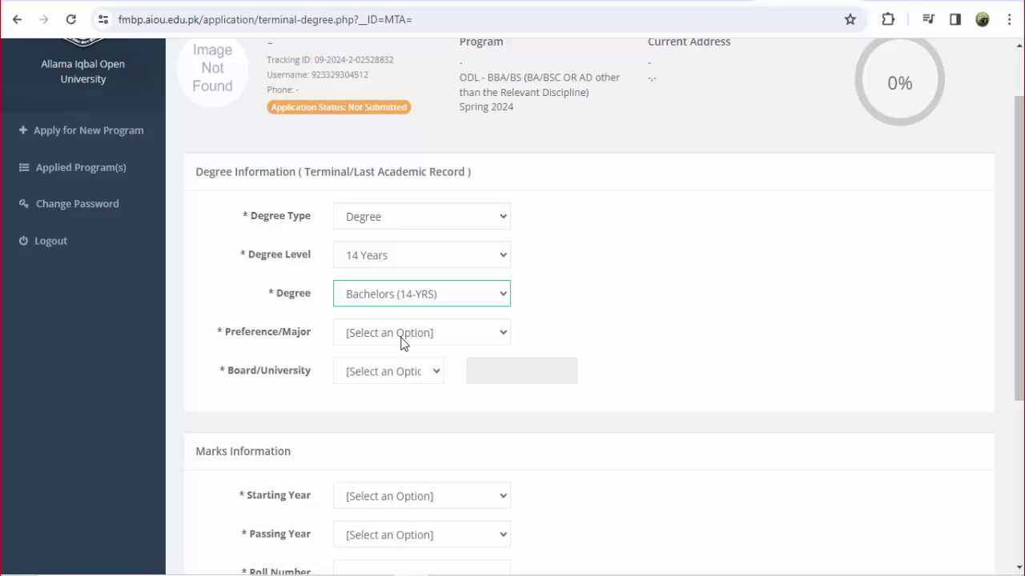
Choose BA as the degree's preference/major and University of Punjab as its board/university
click(401, 340)
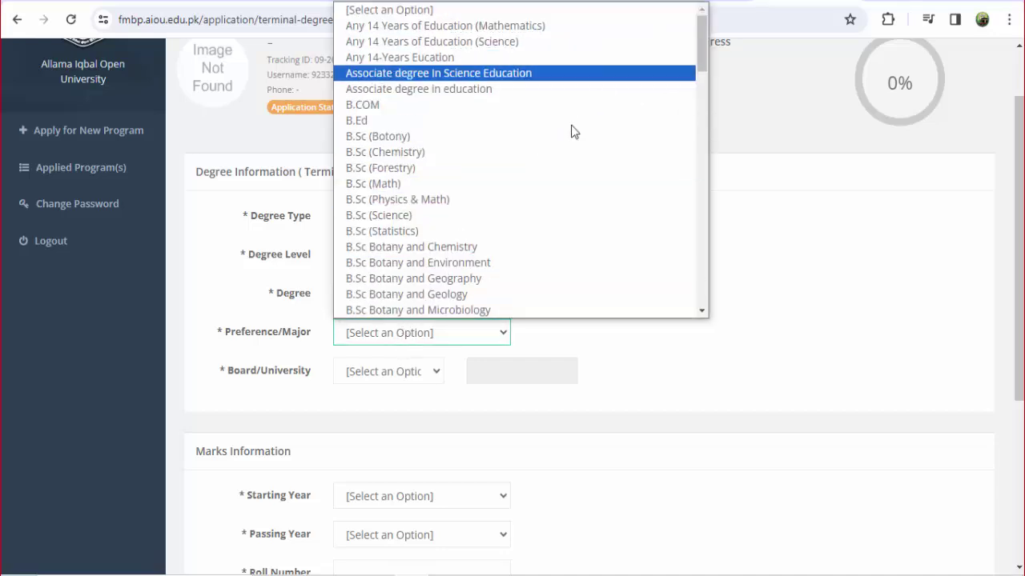
drag(699, 35, 745, 231)
click(356, 192)
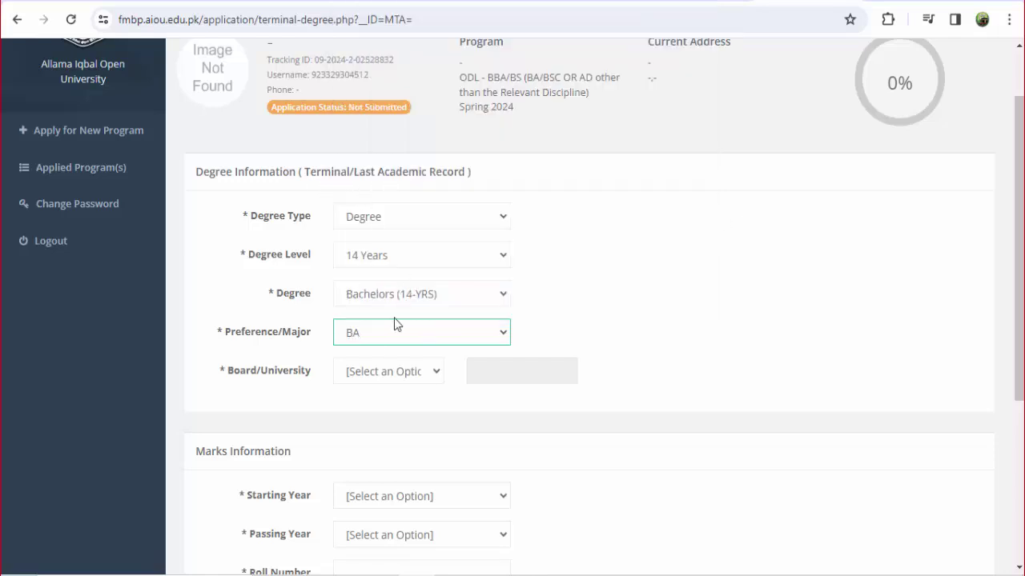
click(379, 376)
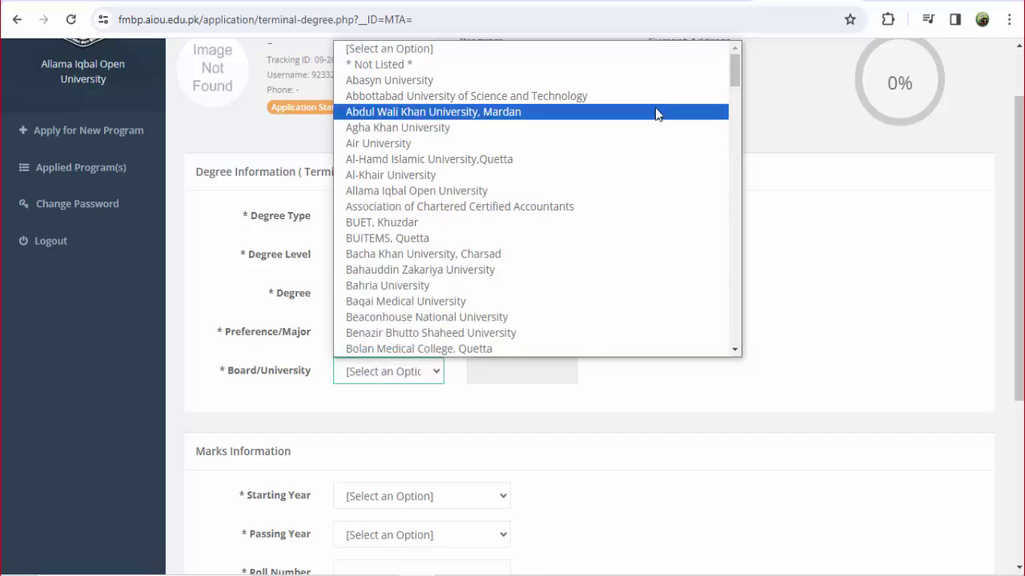
drag(732, 69, 773, 300)
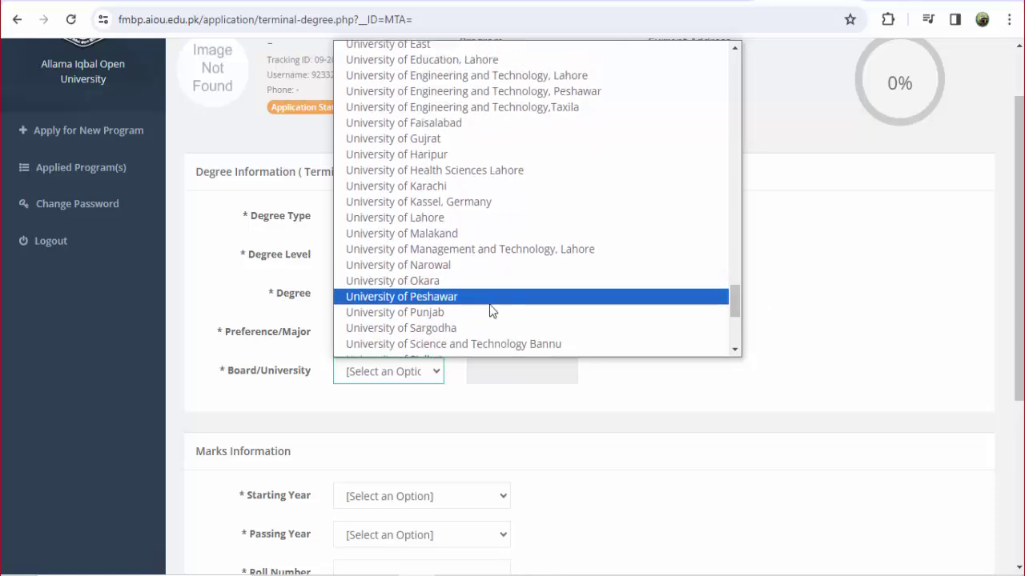
click(486, 312)
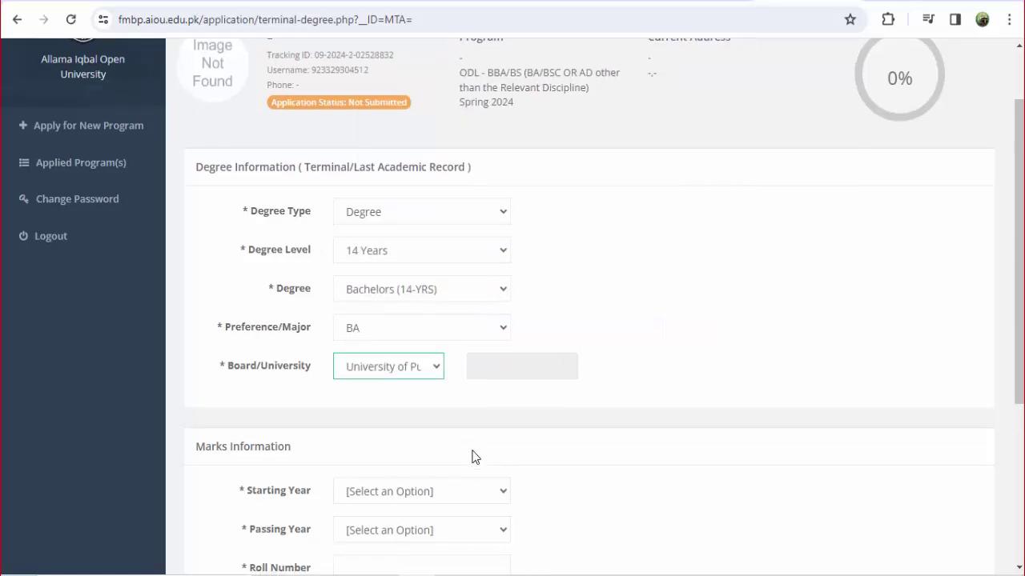
Set the degree's starting year to 2014 and passing year to 2016, and fill in the saved roll number
scroll(473, 454, down, 2)
click(441, 348)
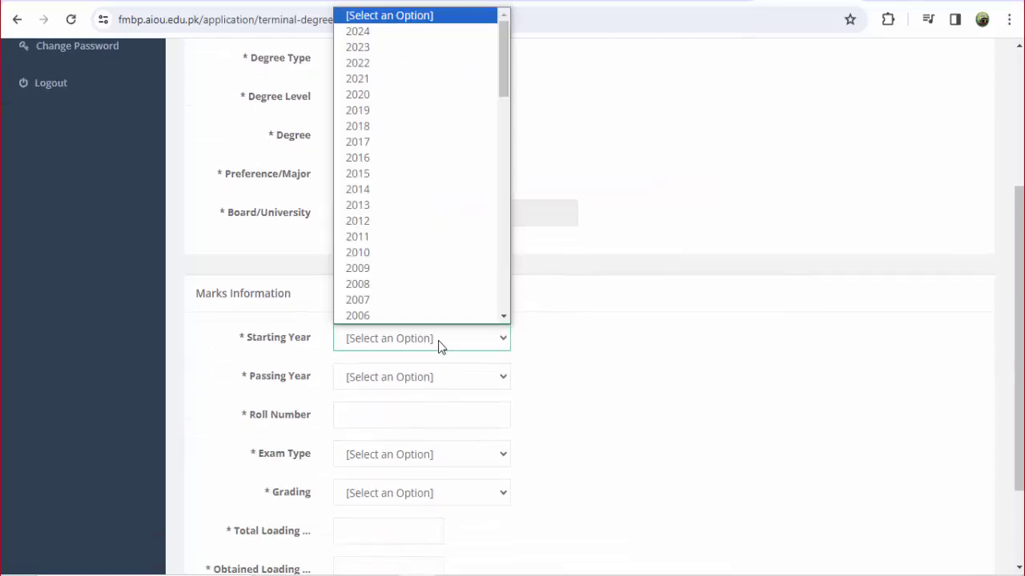
click(398, 189)
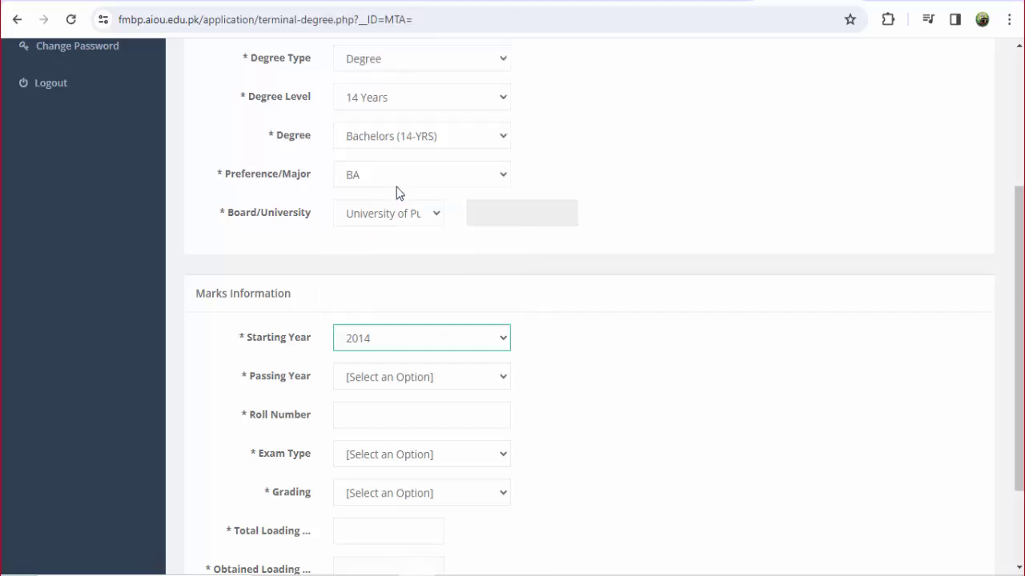
click(418, 386)
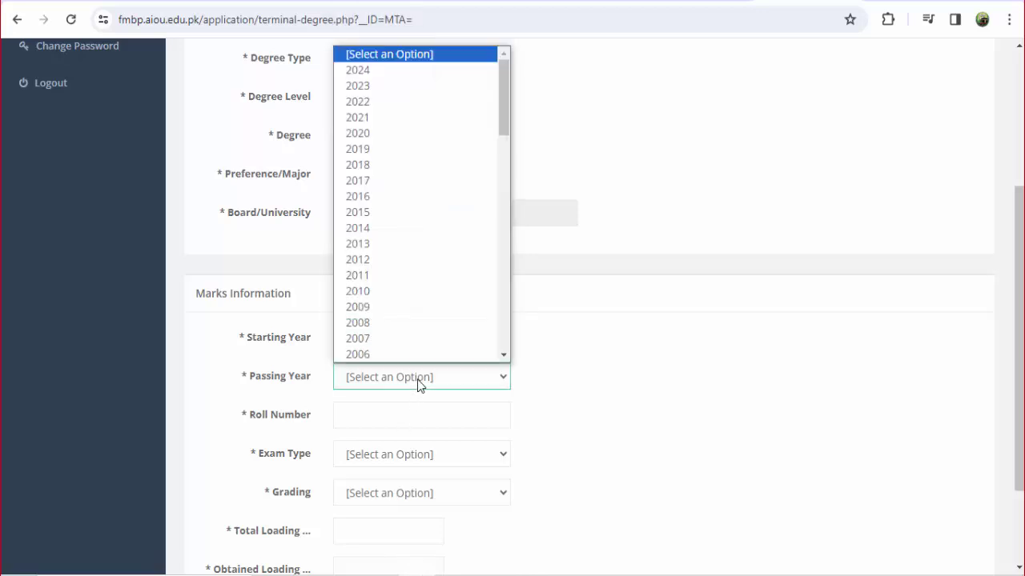
click(390, 198)
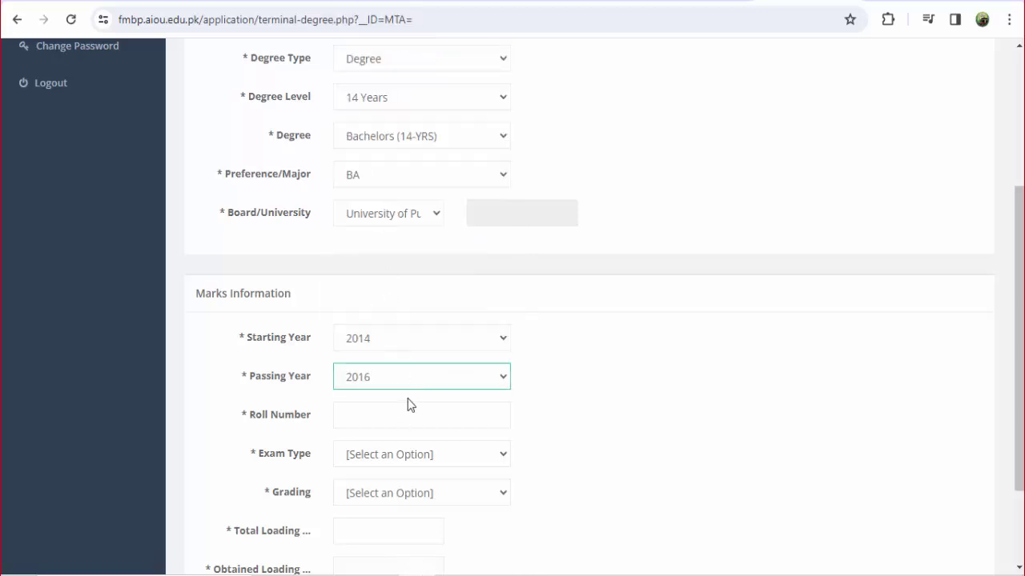
click(420, 422)
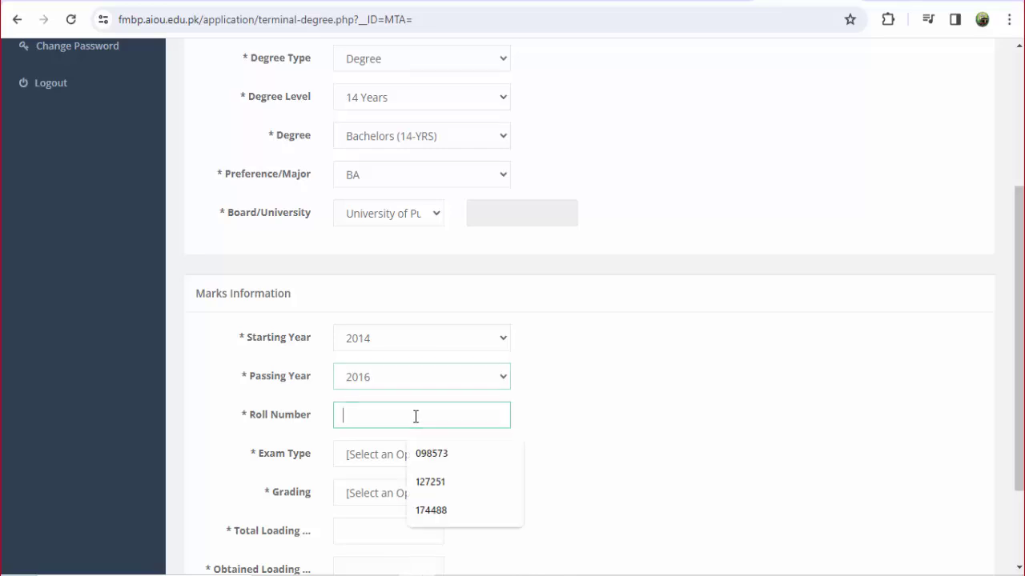
click(437, 455)
Set the exam type to Annual and the grading to Marks in the marks information
scroll(414, 455, down, 1)
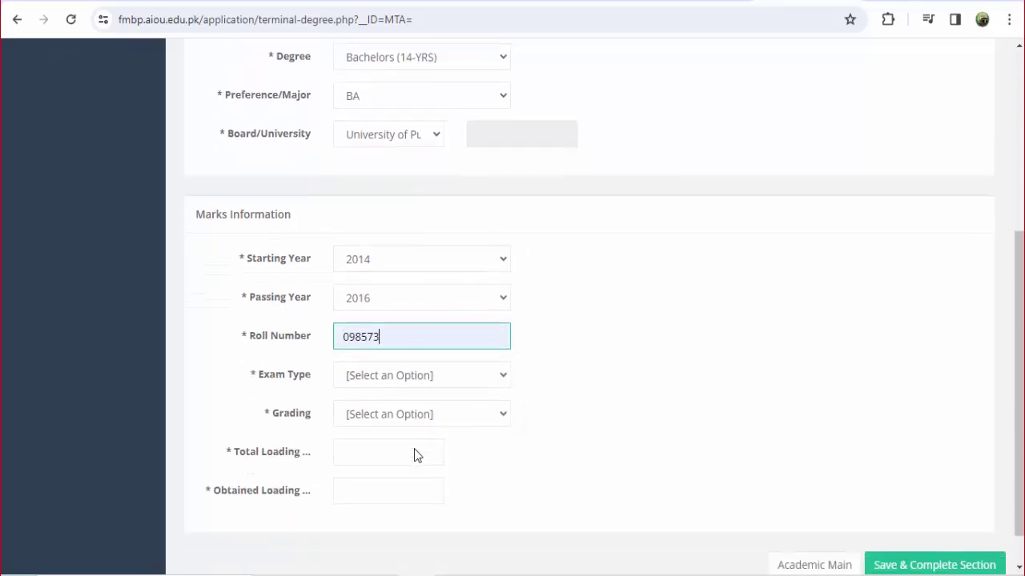
click(379, 381)
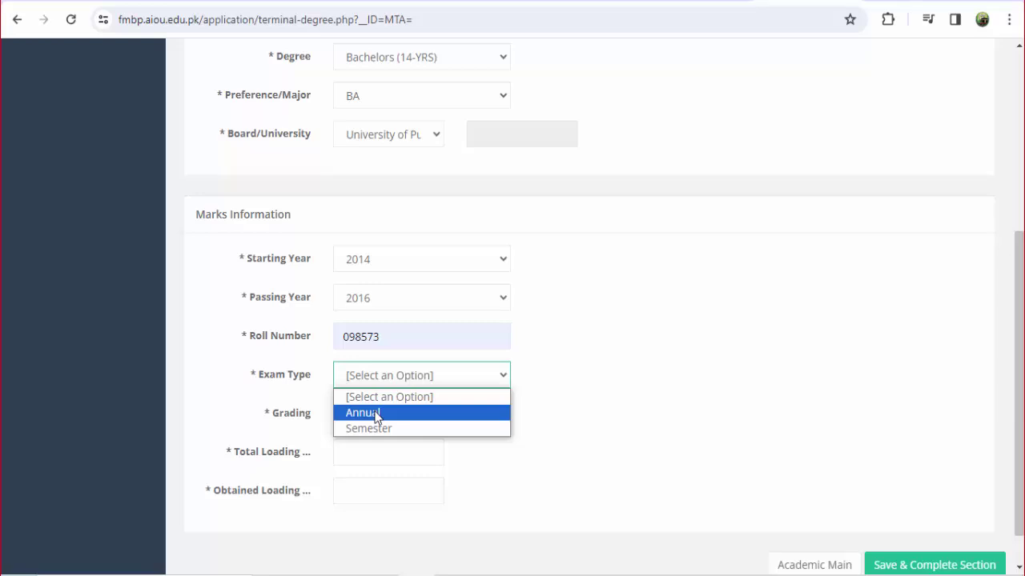
click(376, 413)
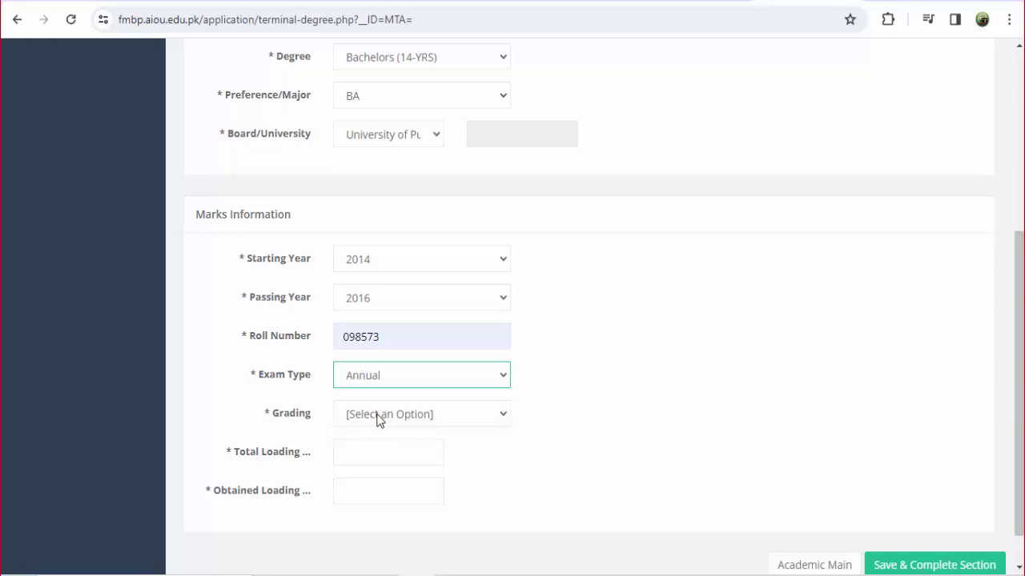
click(376, 414)
click(368, 467)
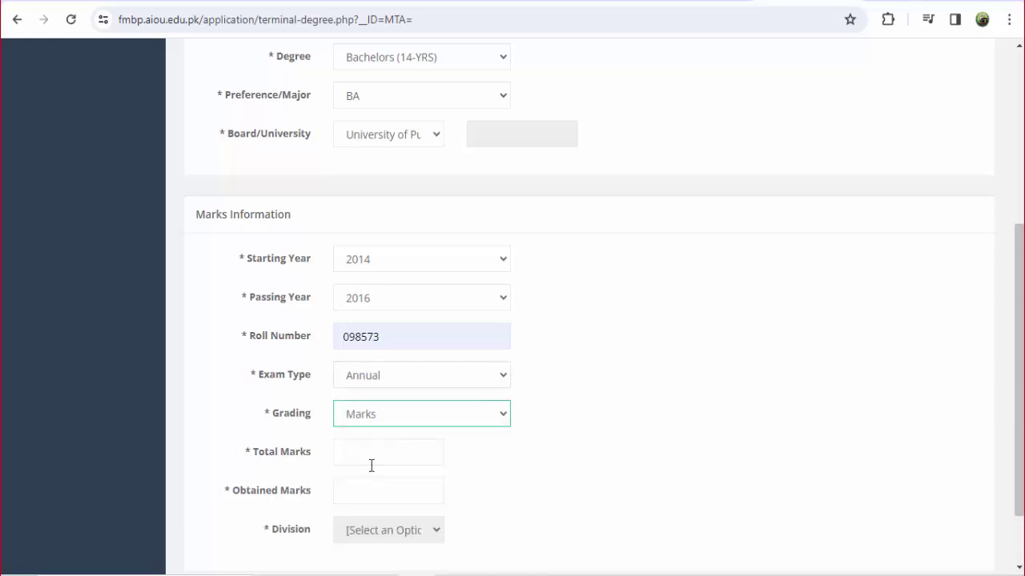
Set the degree's total marks to 800 and obtained marks to 663, and save the last academic record as complete
scroll(373, 460, down, 1)
click(361, 377)
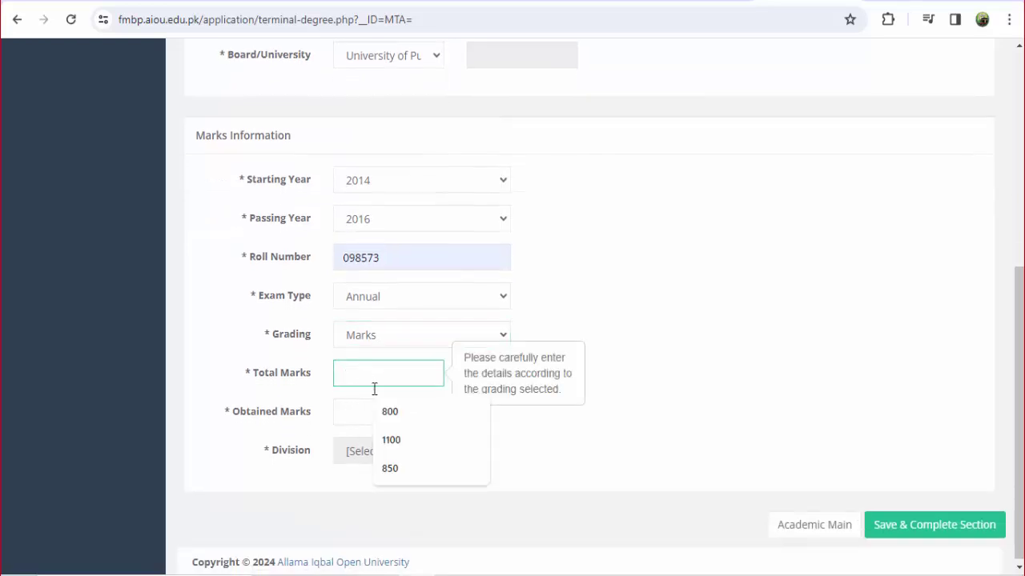
click(393, 412)
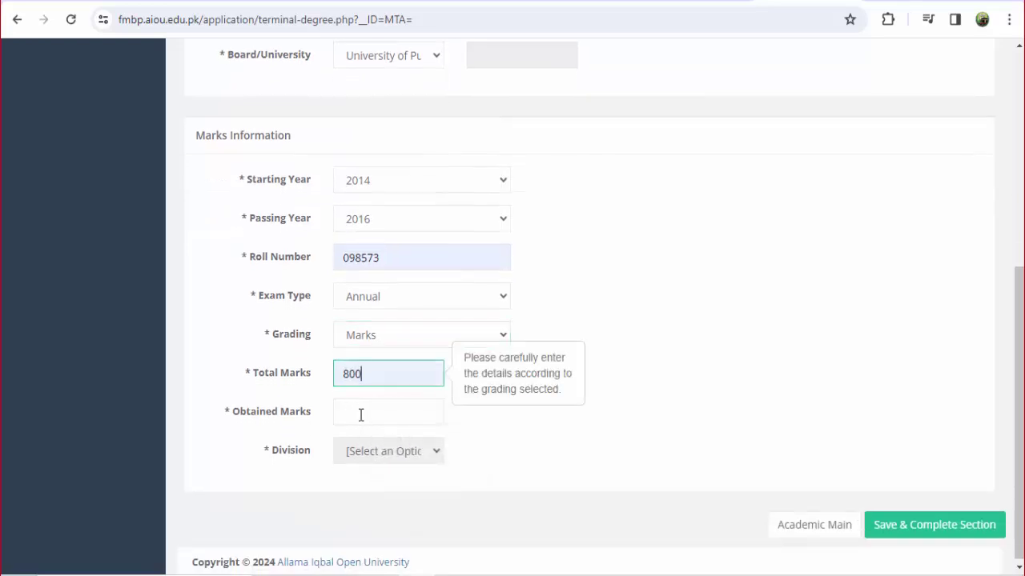
click(361, 414)
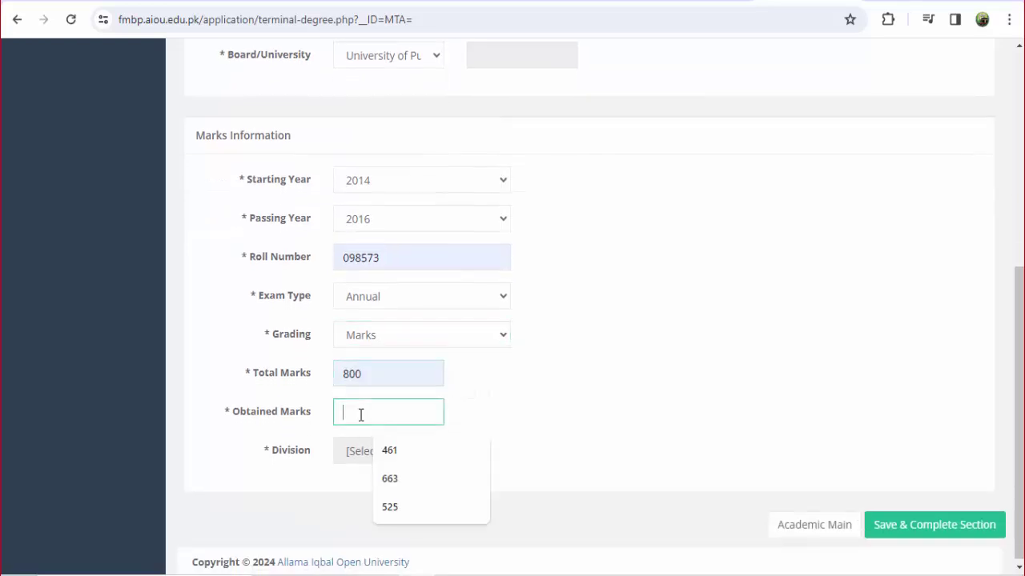
click(392, 481)
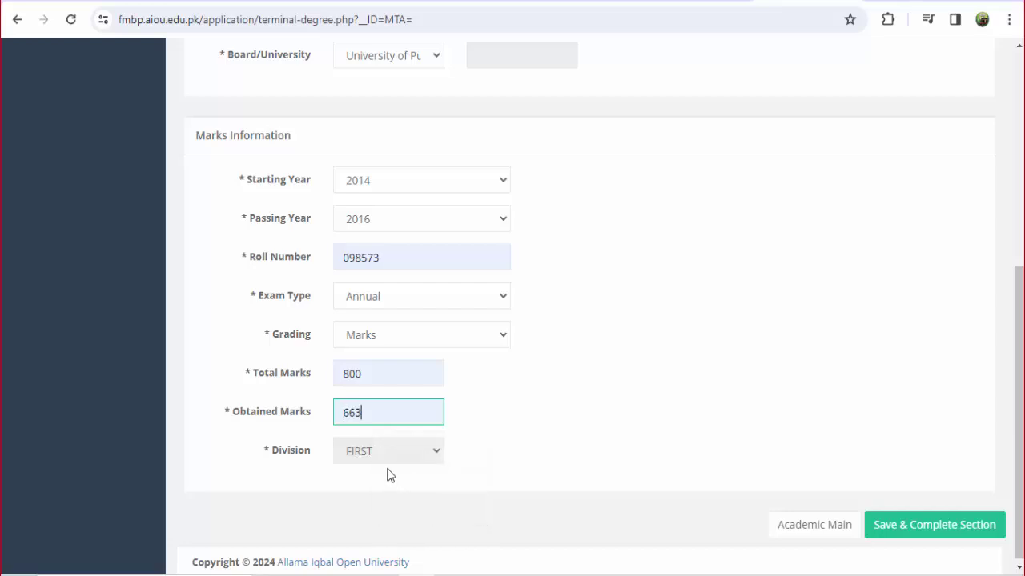
click(934, 525)
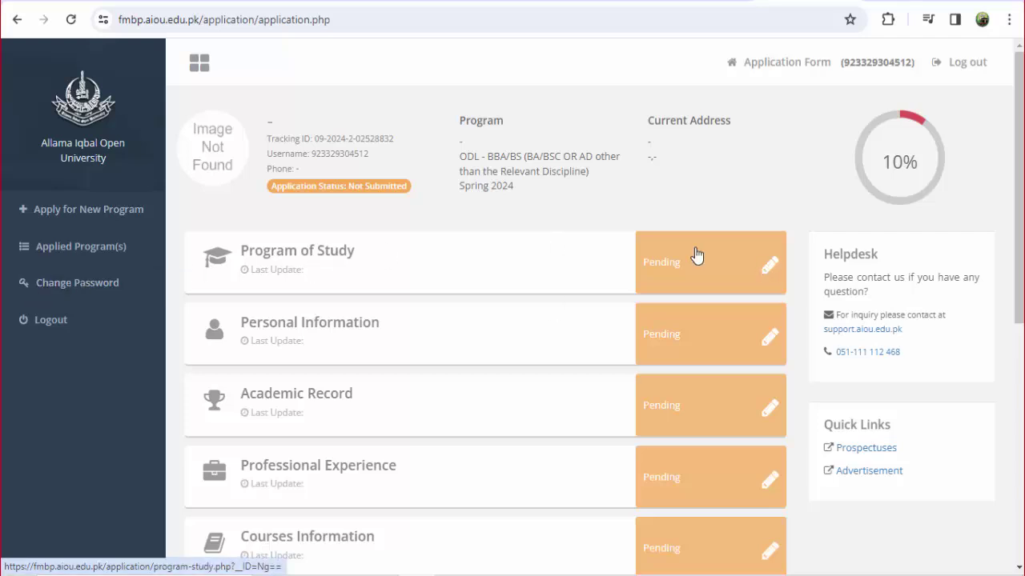
In Program of Study, add the LOCAL program BS ARABIC (2.5 YEARS) to the program list and save the section as complete
click(766, 263)
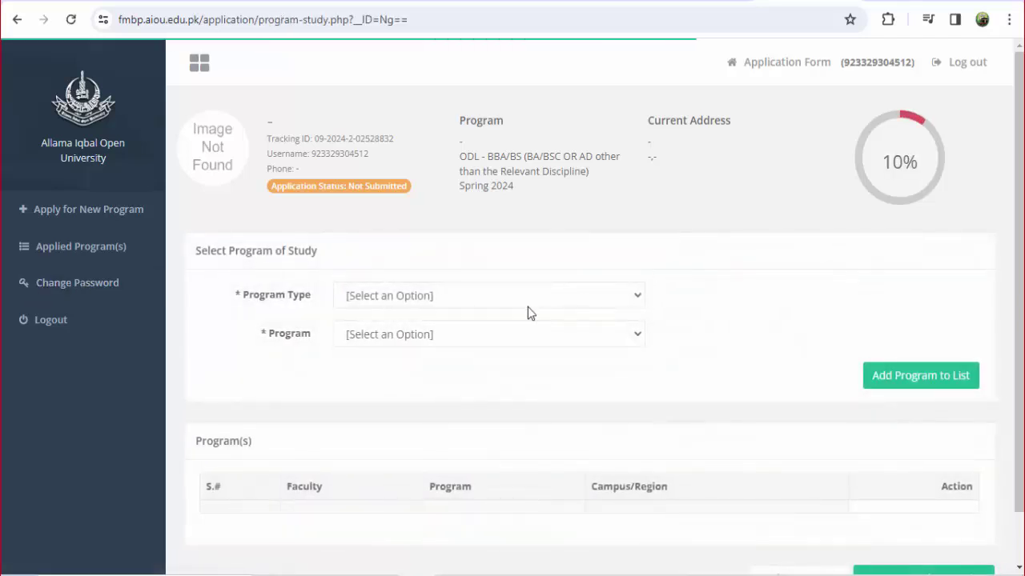
click(523, 295)
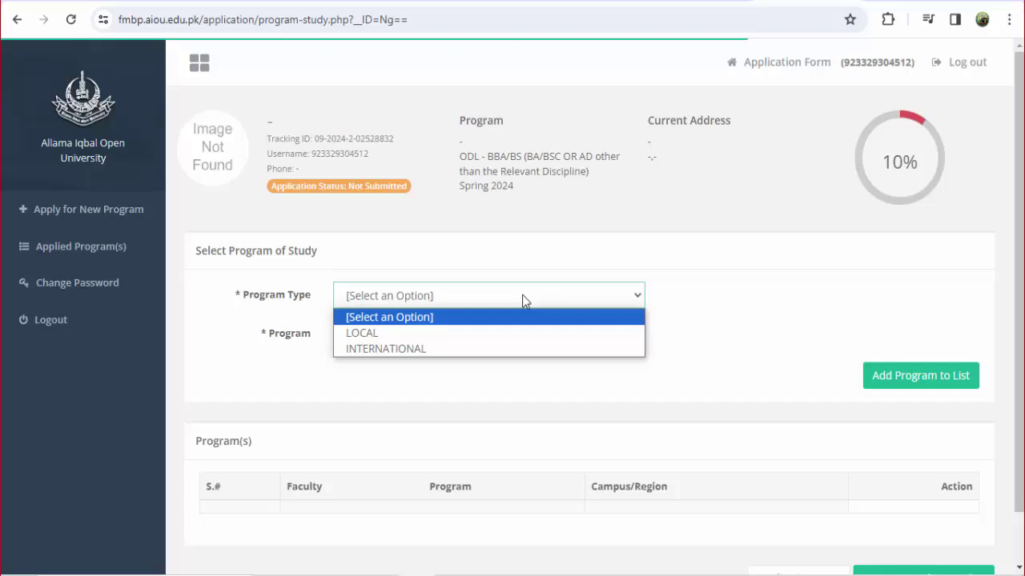
click(465, 335)
click(464, 336)
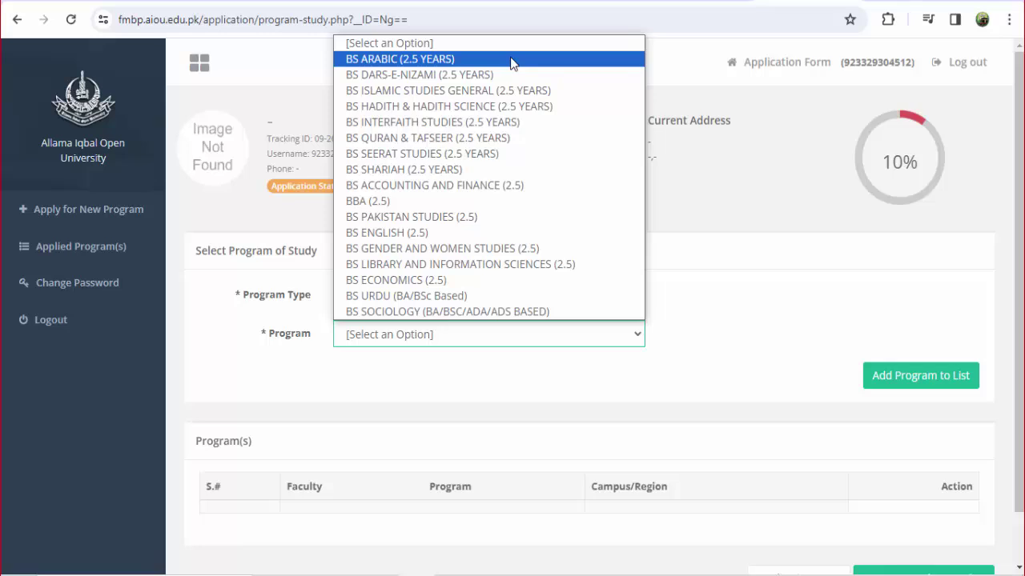
click(412, 60)
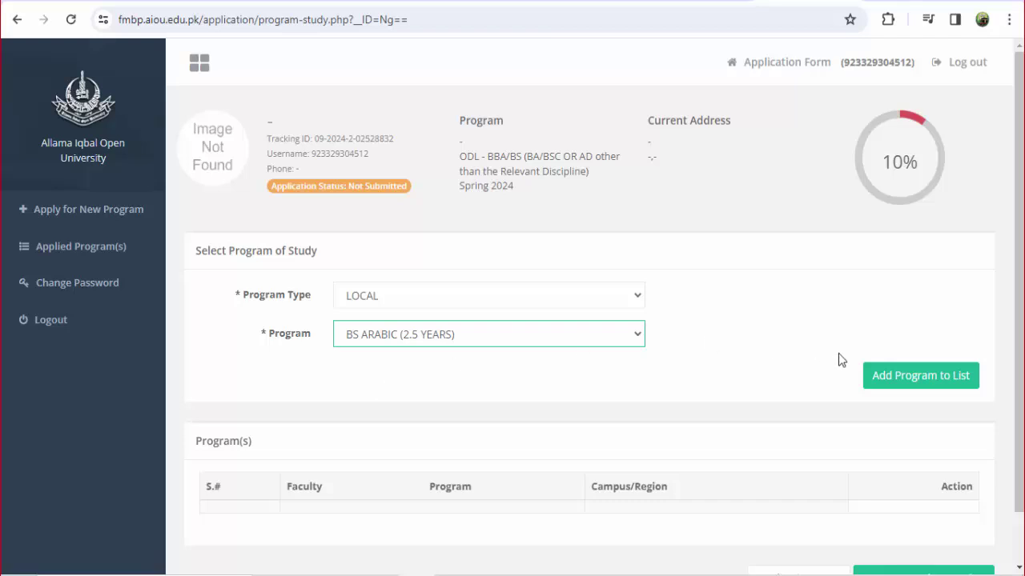
click(906, 383)
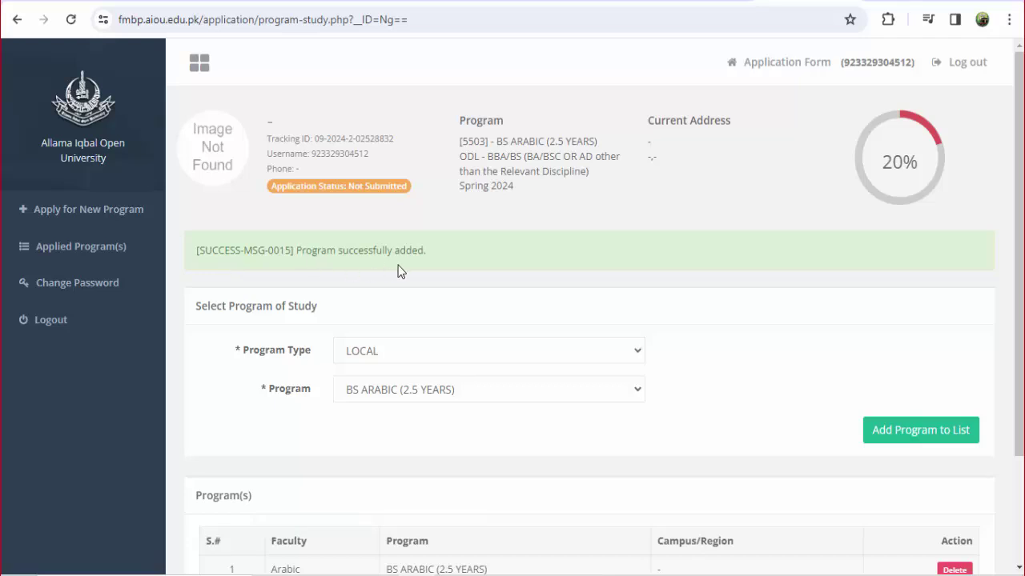
scroll(476, 280, down, 3)
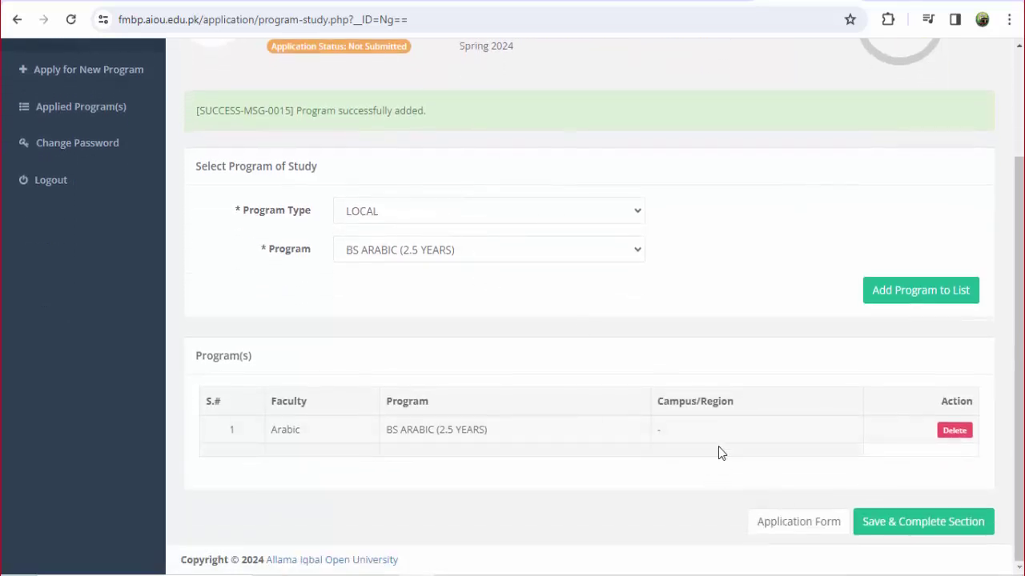
click(923, 522)
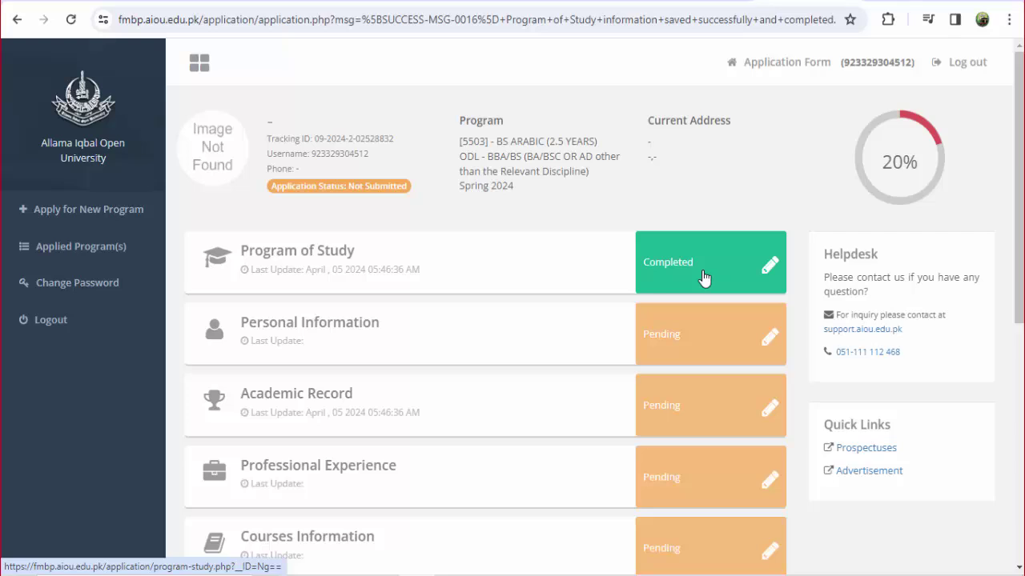
Look at the Personal Information form, then return to the application overview and review its remaining sections and undertaking statements
click(361, 328)
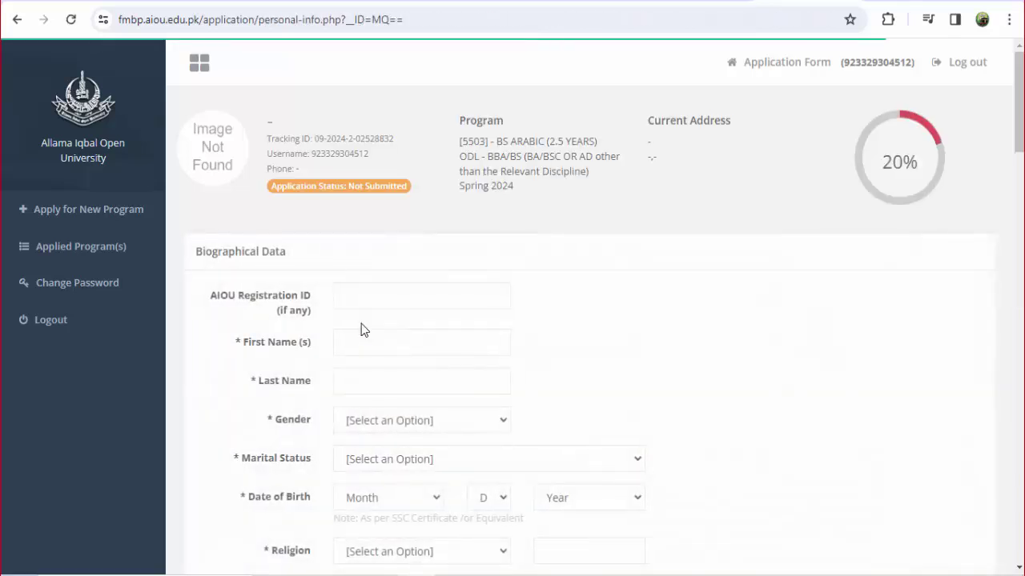
click(17, 19)
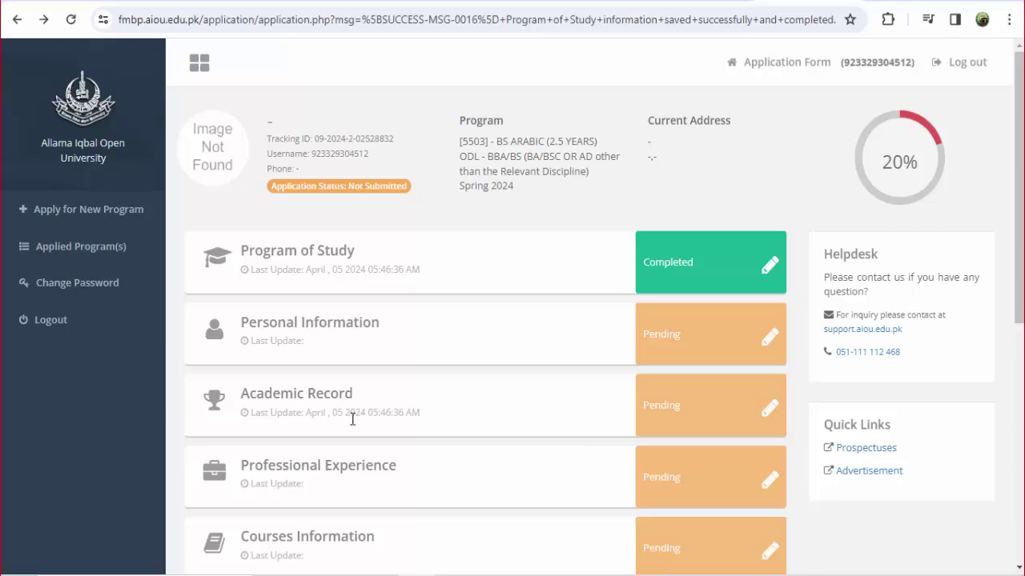
scroll(465, 446, down, 2)
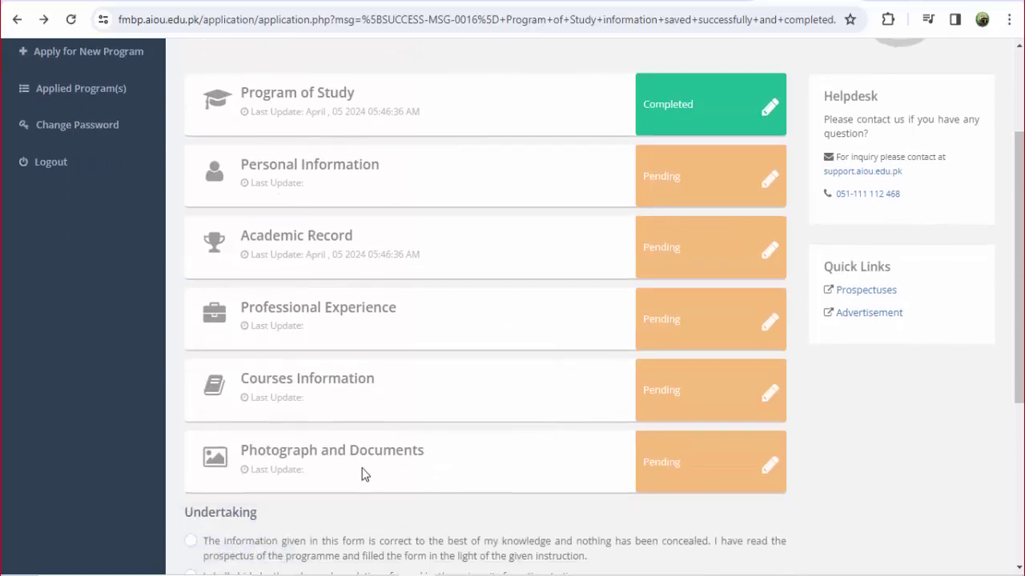
scroll(650, 476, down, 4)
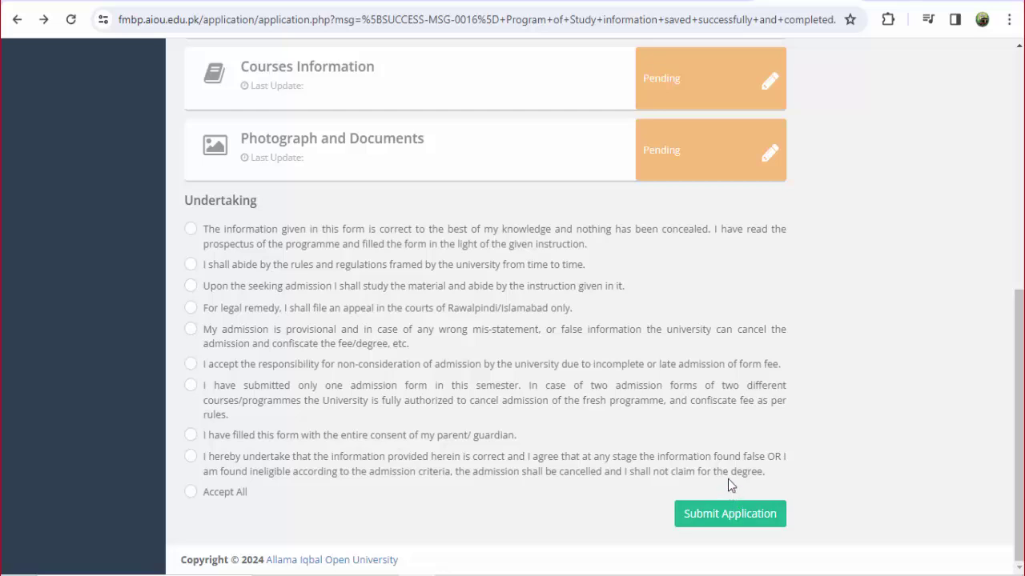
scroll(730, 485, up, 6)
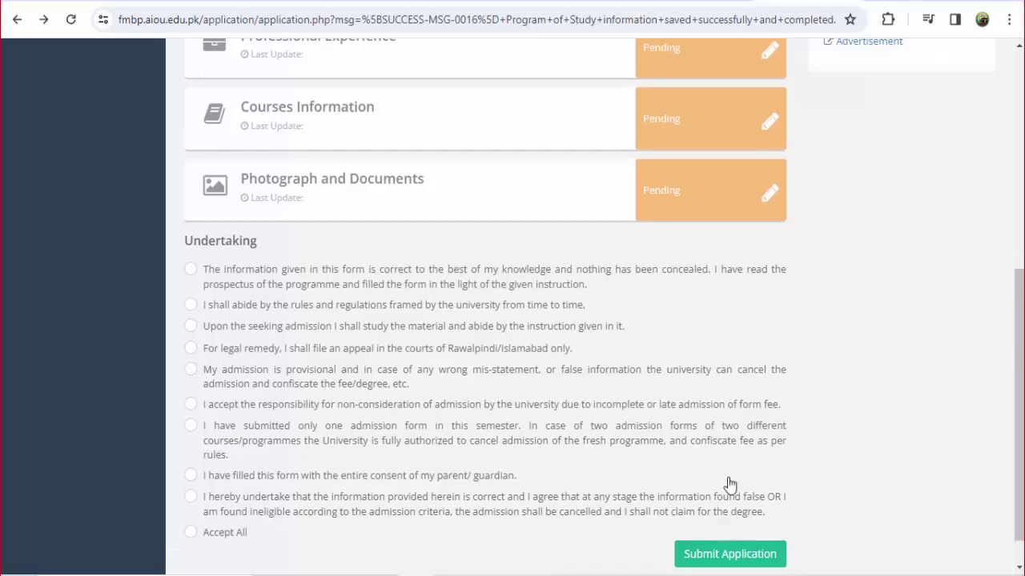